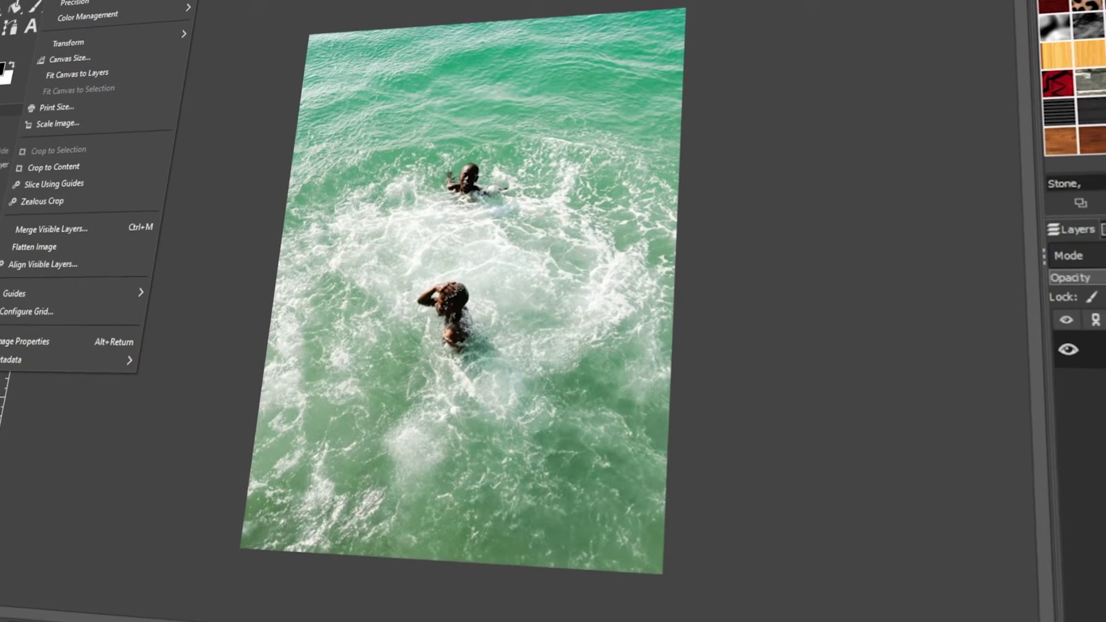
# Bring up the Print Size settings and select the Y resolution value.
pyautogui.click(57, 107)
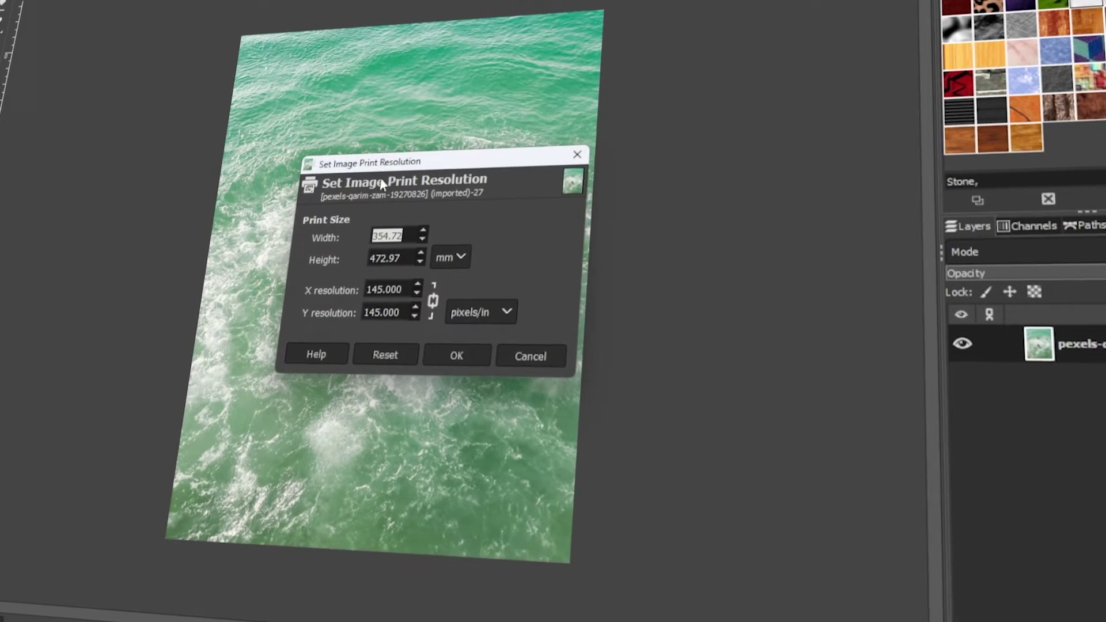
pyautogui.moveTo(381, 185); pyautogui.dragTo(4, 154)
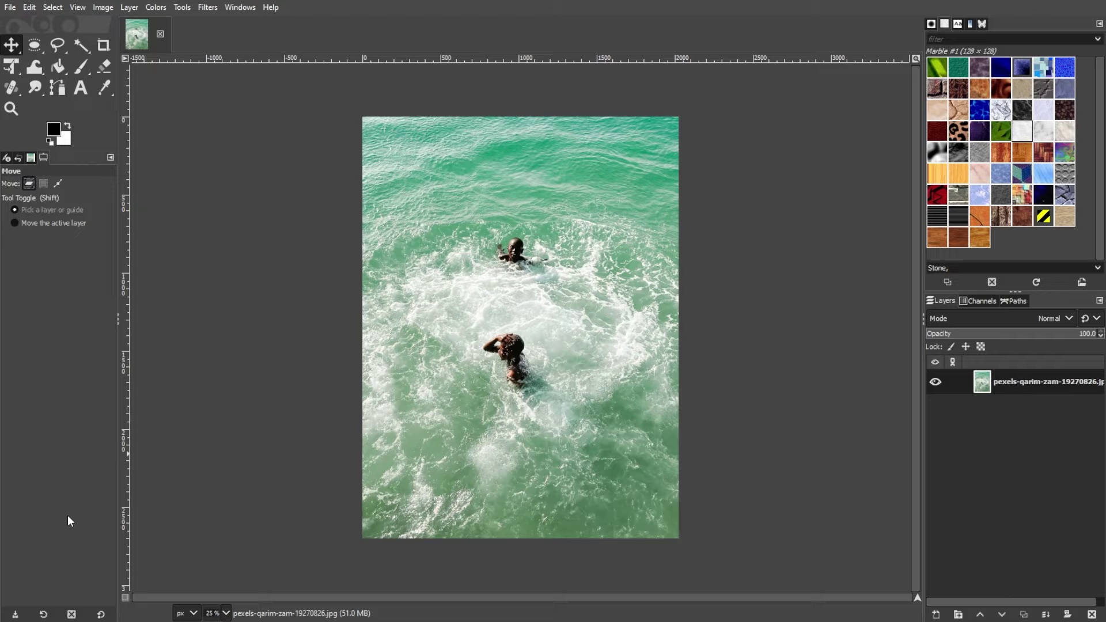
pyautogui.click(103, 7)
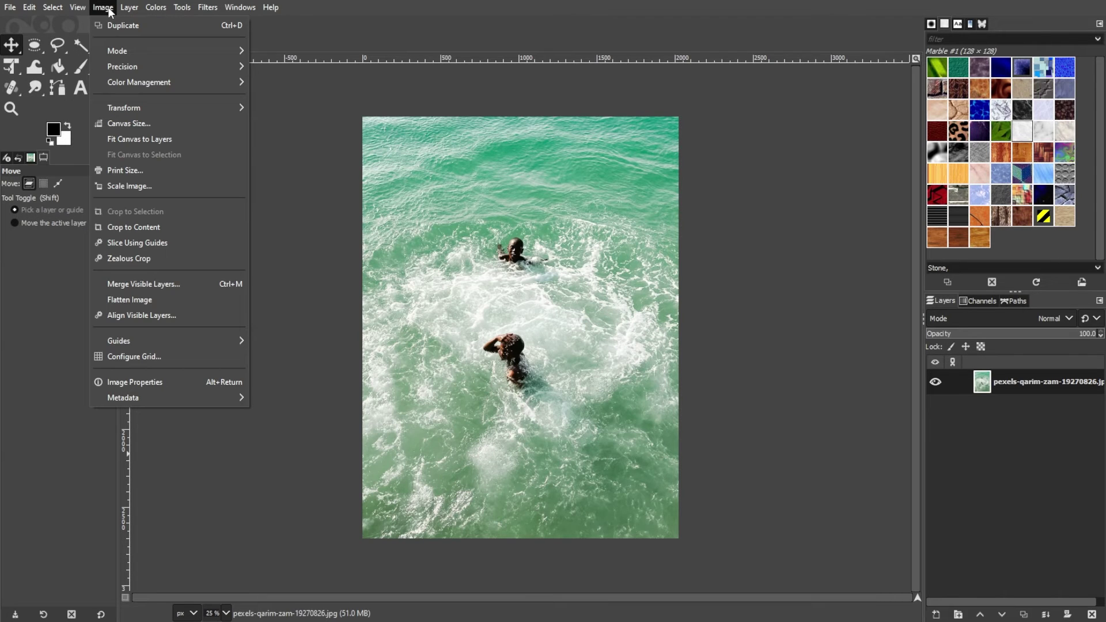
pyautogui.click(123, 170)
pyautogui.moveTo(498, 247); pyautogui.dragTo(170, 186)
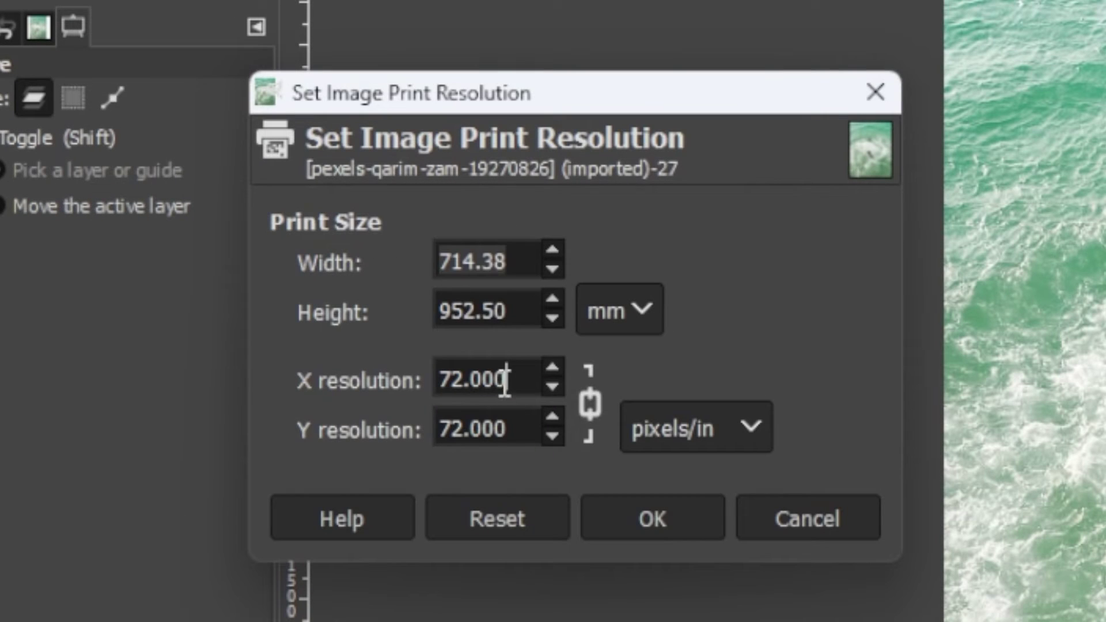
pyautogui.click(524, 426)
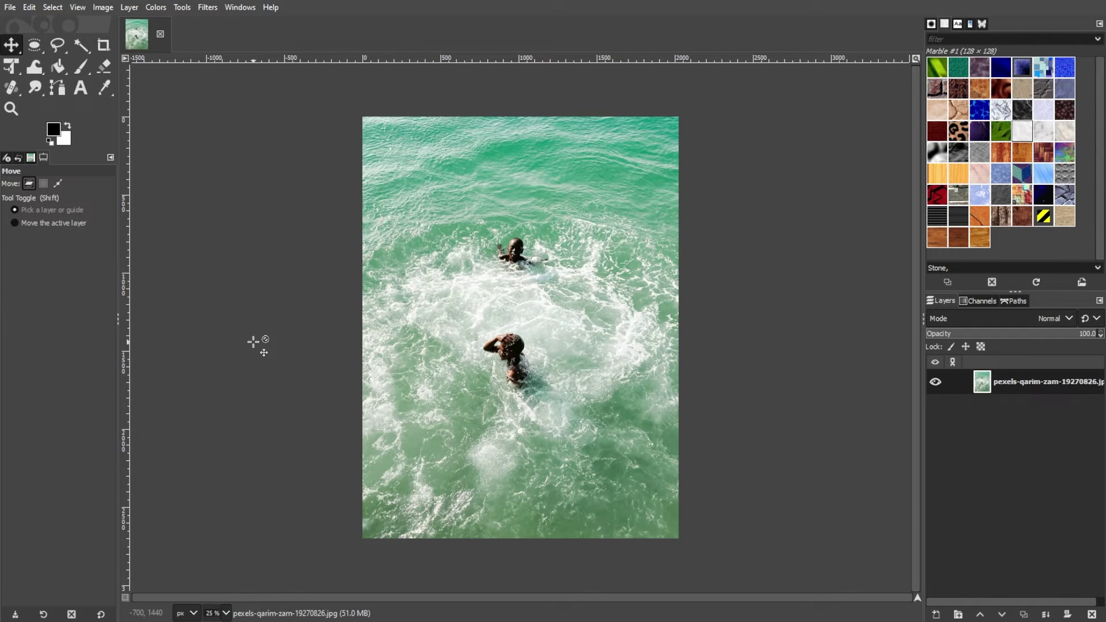
# Scale the image to 160 pixels/in X and Y resolution, keeping 2025 × 2700 pixels.
pyautogui.click(101, 8)
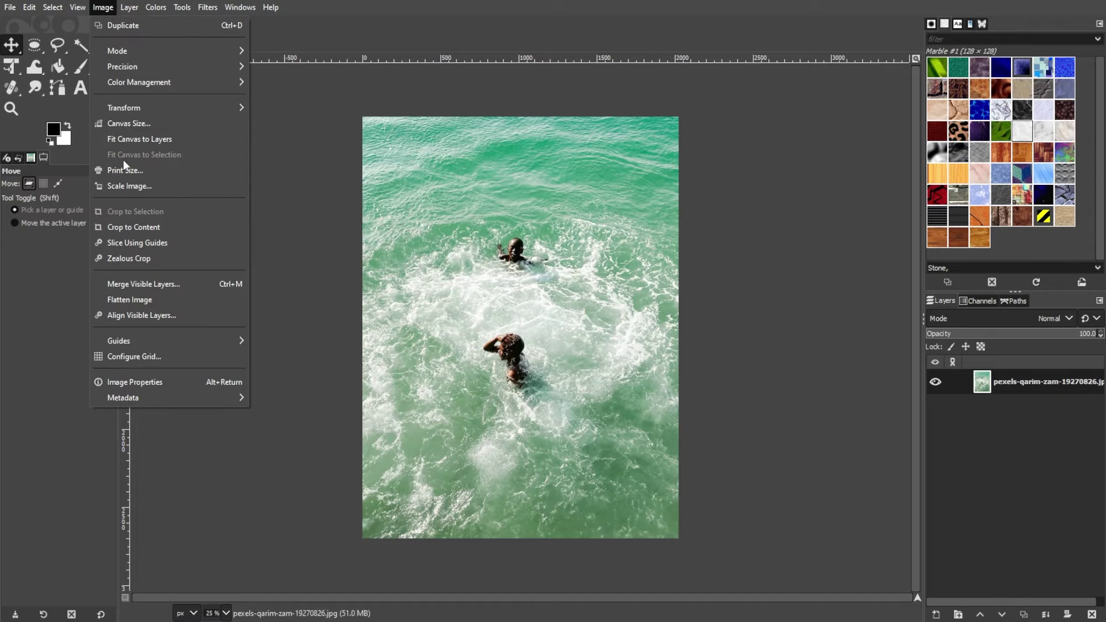
pyautogui.click(128, 186)
pyautogui.moveTo(482, 219); pyautogui.dragTo(176, 203)
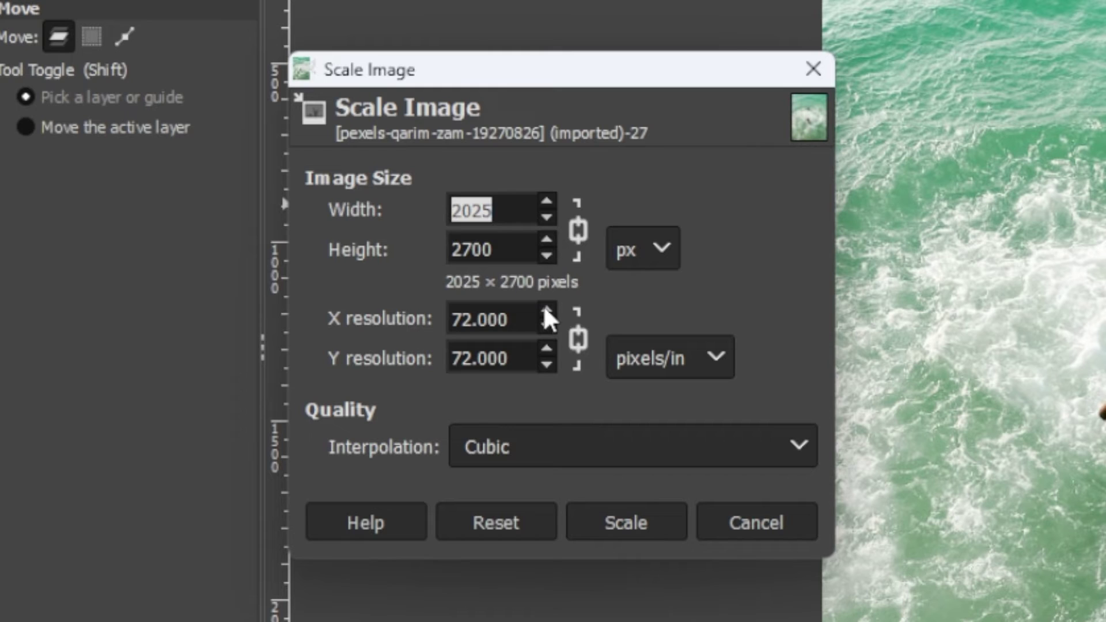
pyautogui.moveTo(547, 307); pyautogui.dragTo(546, 308)
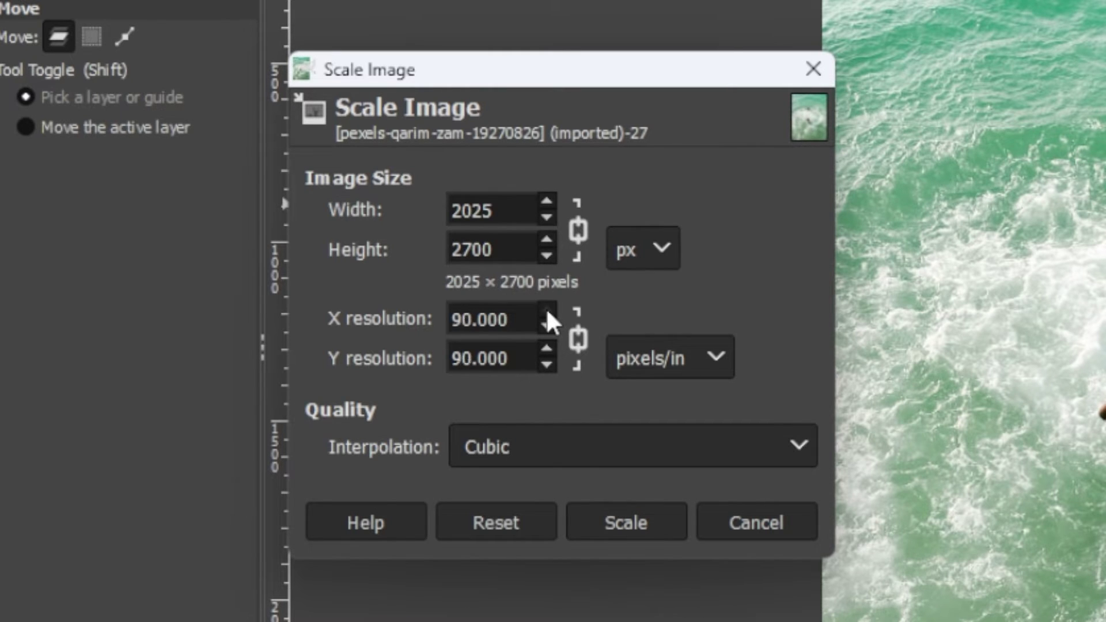
pyautogui.moveTo(546, 307); pyautogui.dragTo(546, 307)
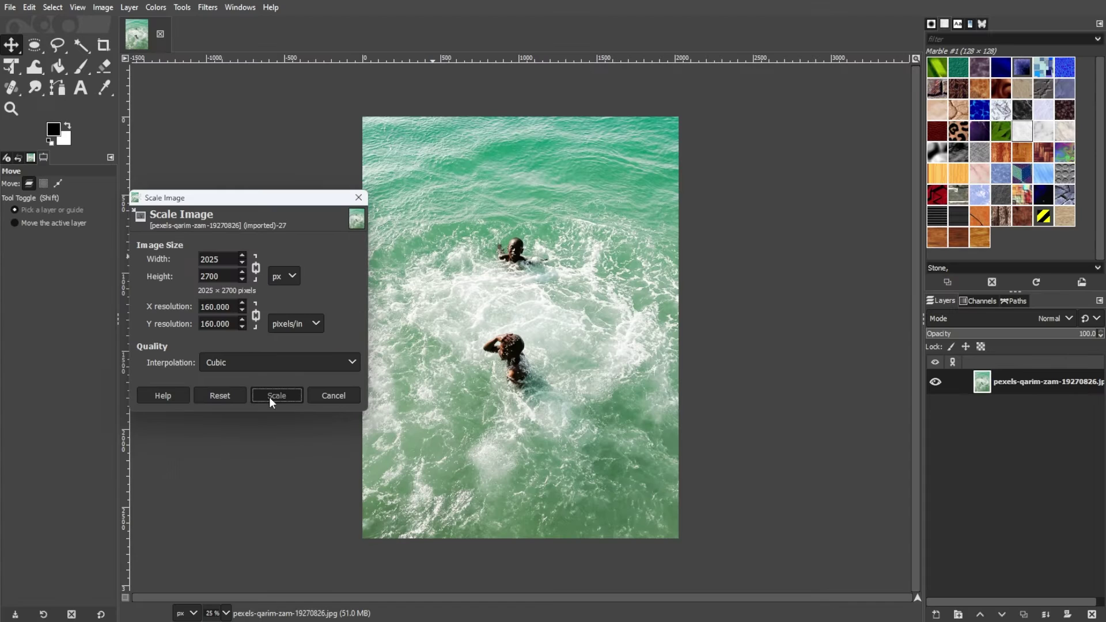
pyautogui.click(271, 395)
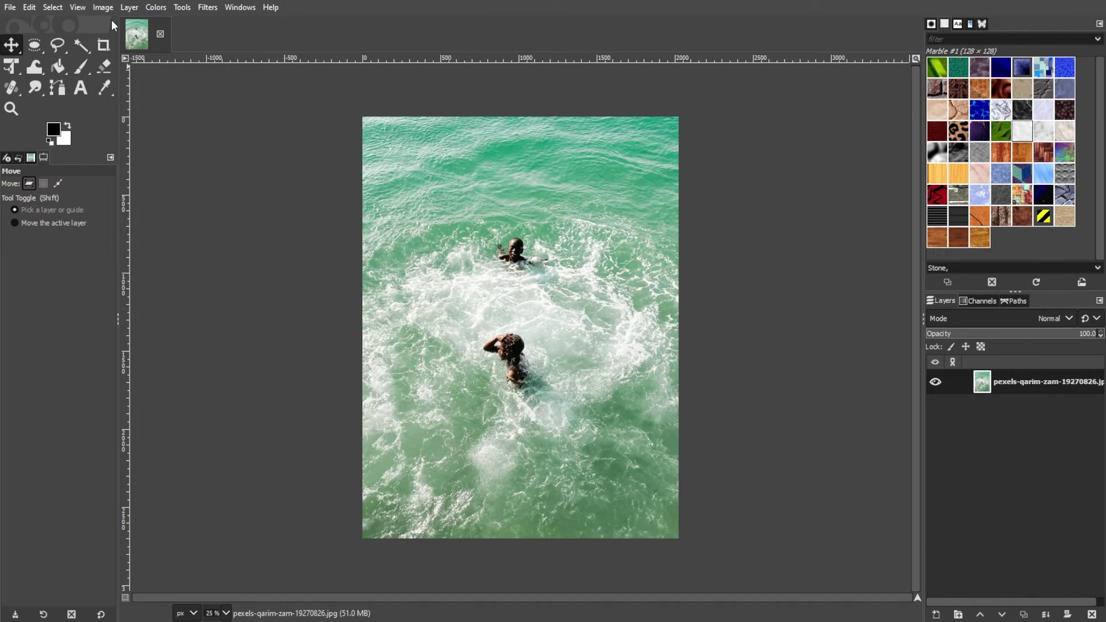
# Increase the print width to about 359 mm, dropping resolution to roughly 143 pixels/in.
pyautogui.click(103, 9)
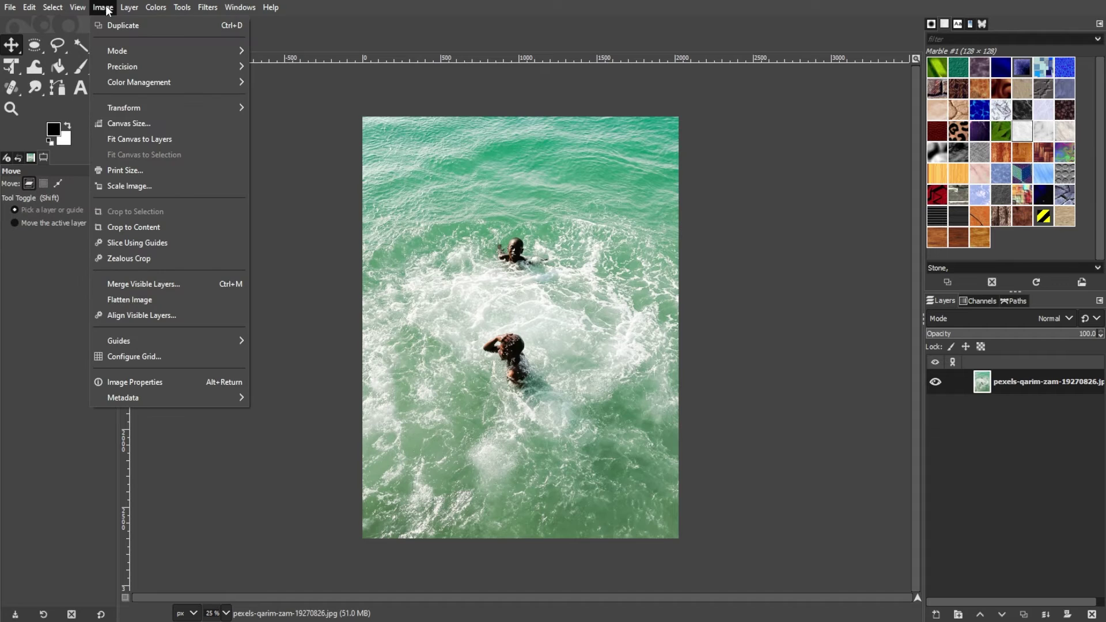
pyautogui.click(154, 175)
pyautogui.moveTo(481, 242); pyautogui.dragTo(162, 222)
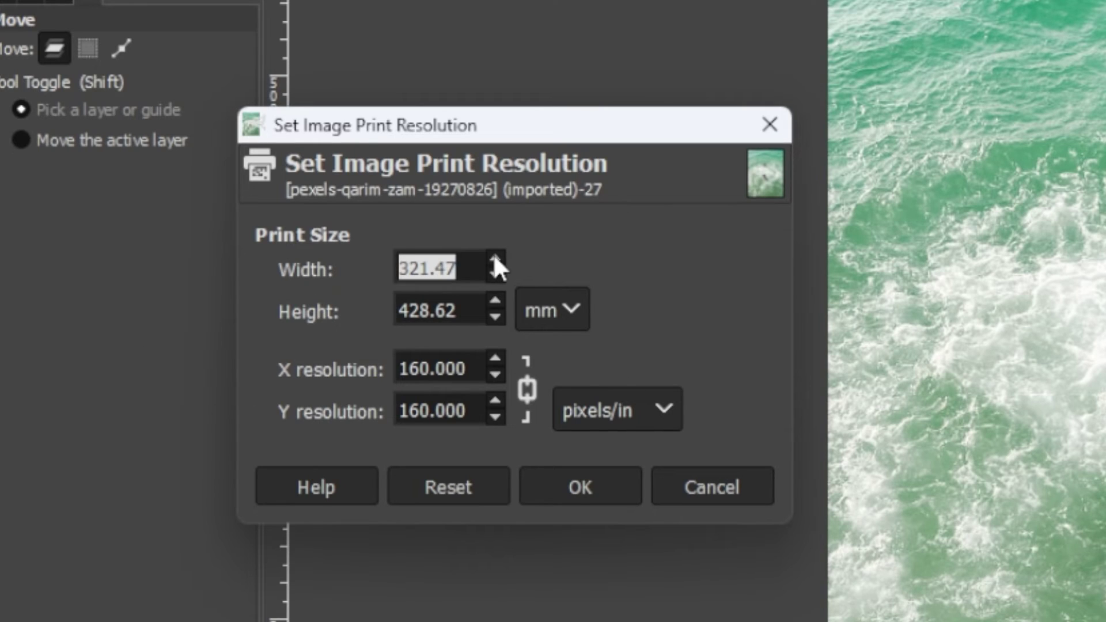
pyautogui.click(494, 258)
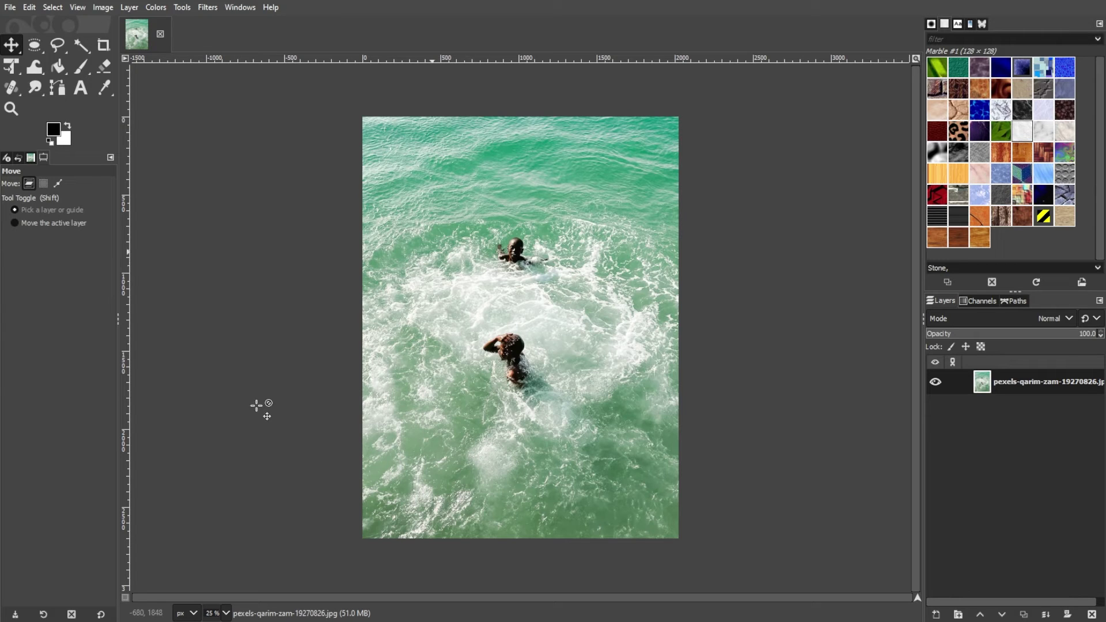
pyautogui.click(101, 12)
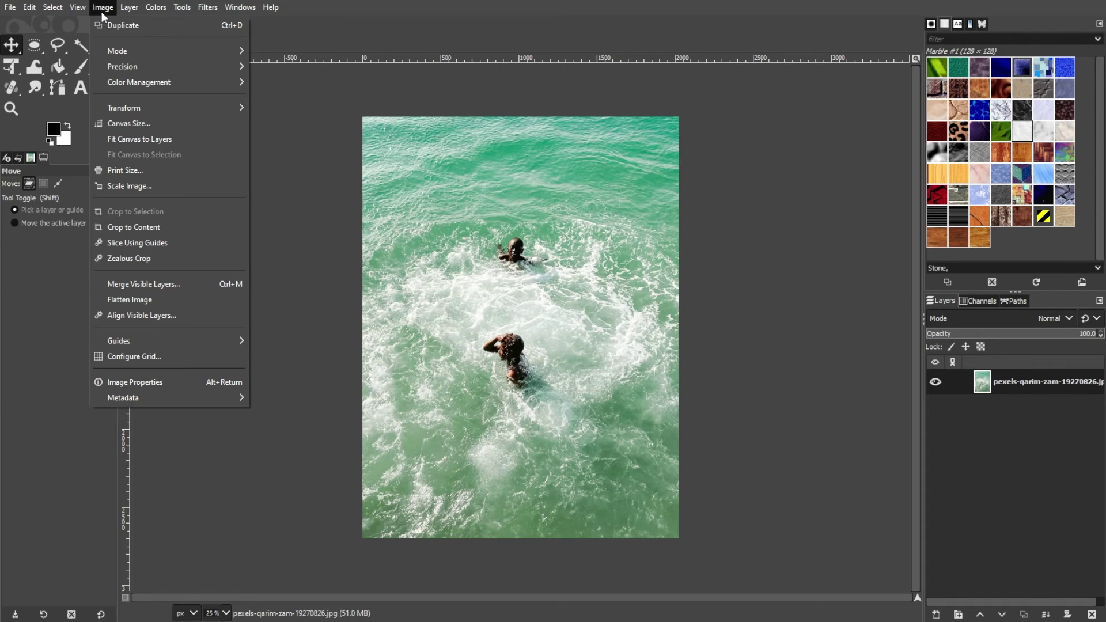
# Switch the print size unit to inches, showing 13.966 × 18.621 in at 145 pixels/in.
pyautogui.click(136, 169)
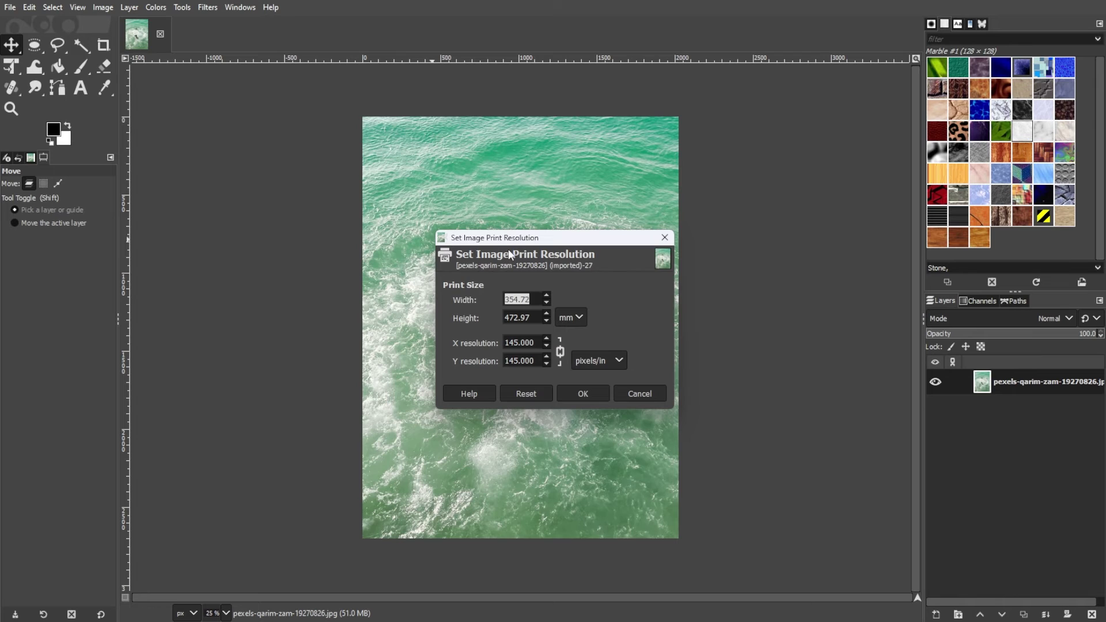
pyautogui.moveTo(508, 250)
pyautogui.mouseDown()
pyautogui.moveTo(288, 245)
pyautogui.moveTo(143, 220)
pyautogui.mouseUp()
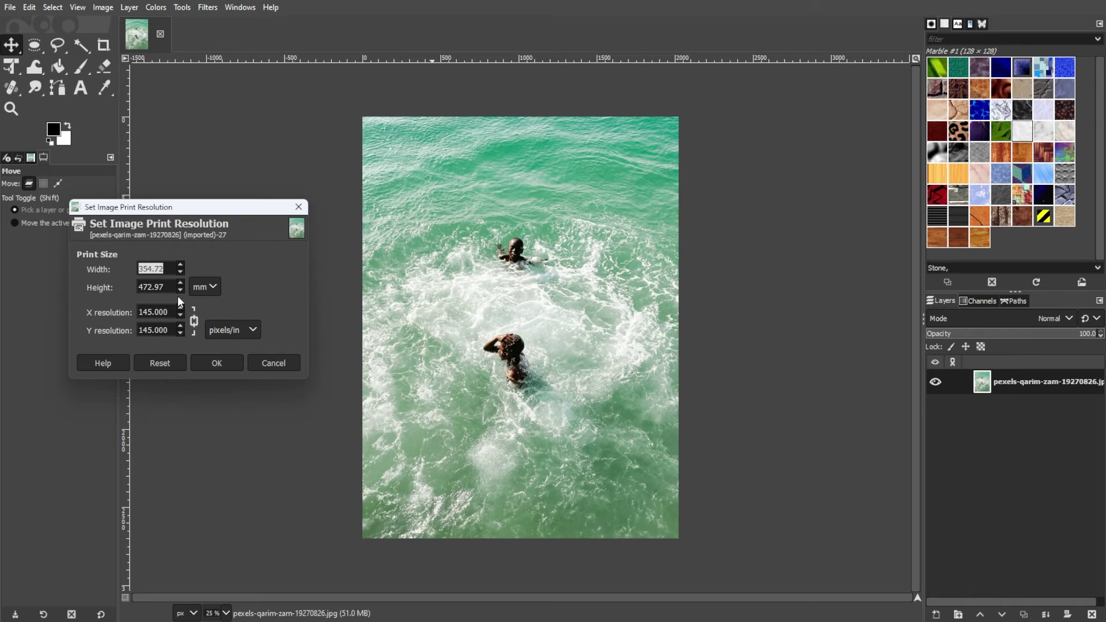
pyautogui.click(206, 287)
pyautogui.click(208, 285)
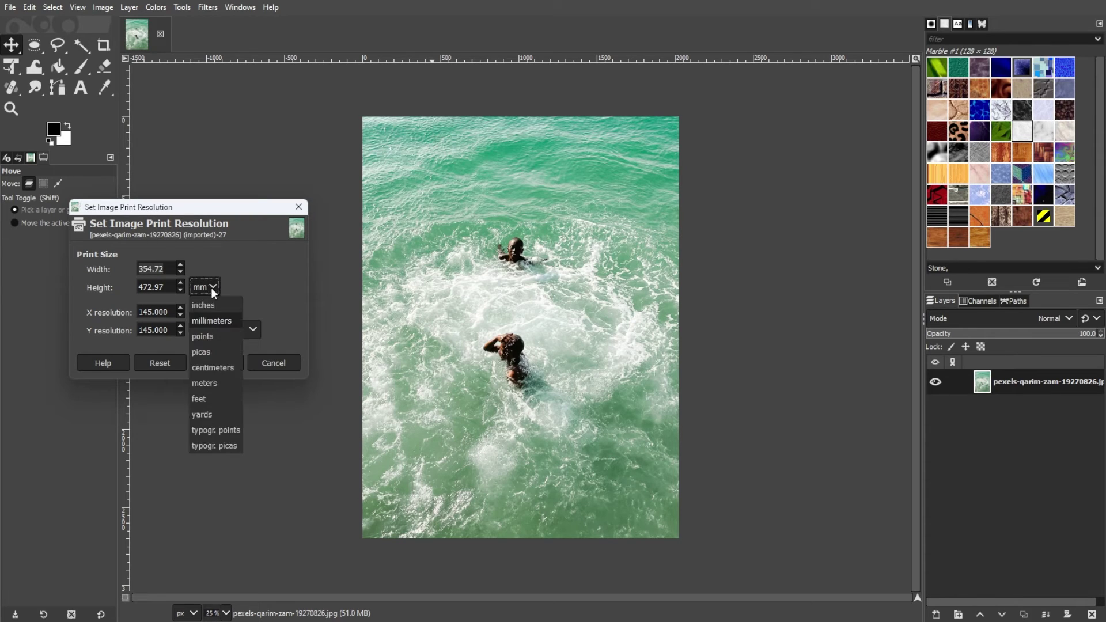
pyautogui.click(214, 304)
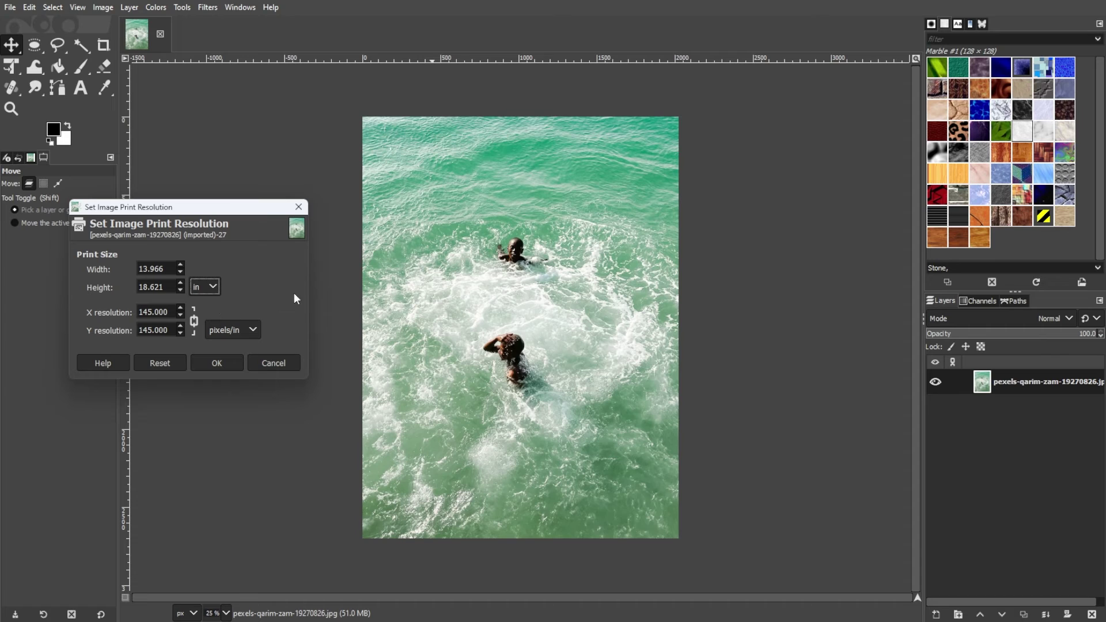
pyautogui.click(212, 288)
pyautogui.click(212, 287)
pyautogui.click(236, 362)
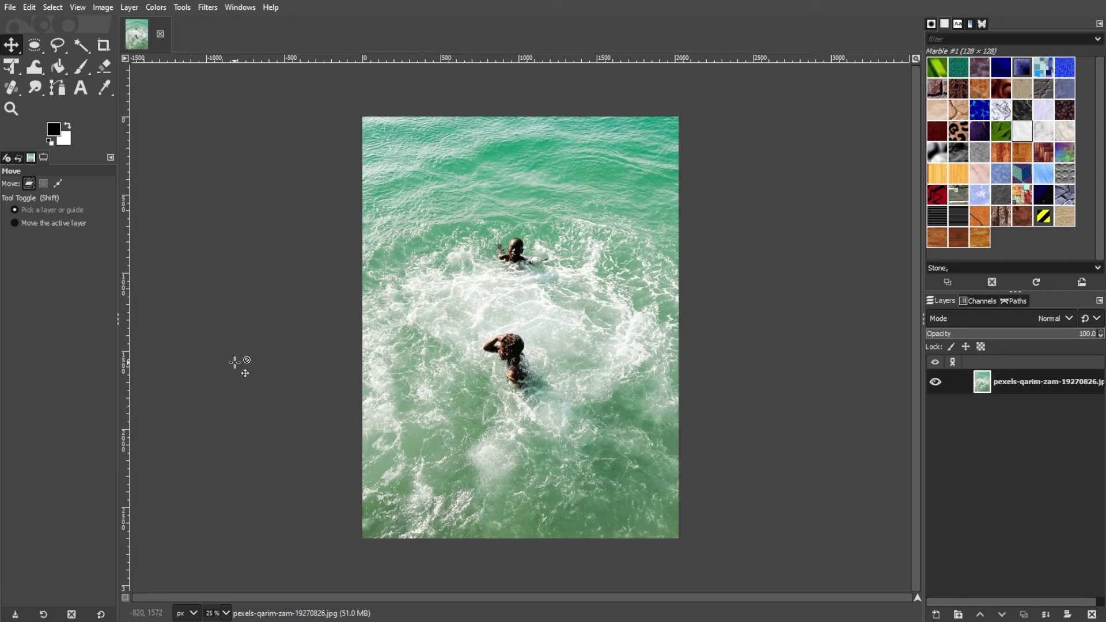
pyautogui.scroll(1, 405, 396)
pyautogui.scroll(3, 404, 396)
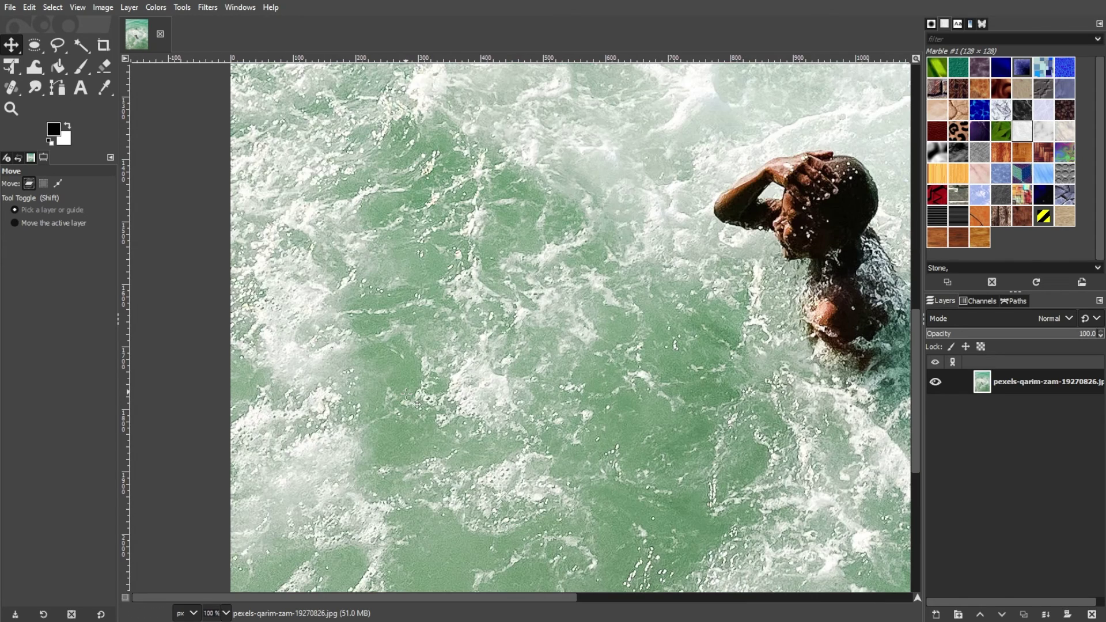
pyautogui.scroll(-2, 405, 396)
pyautogui.scroll(-1, 404, 396)
pyautogui.scroll(-1, 405, 396)
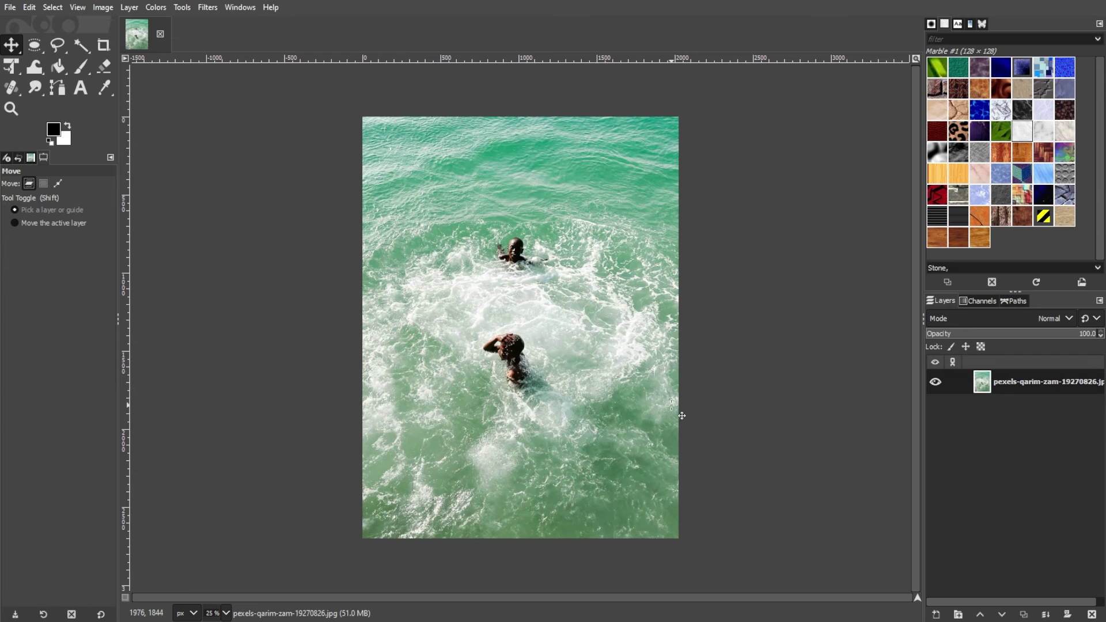